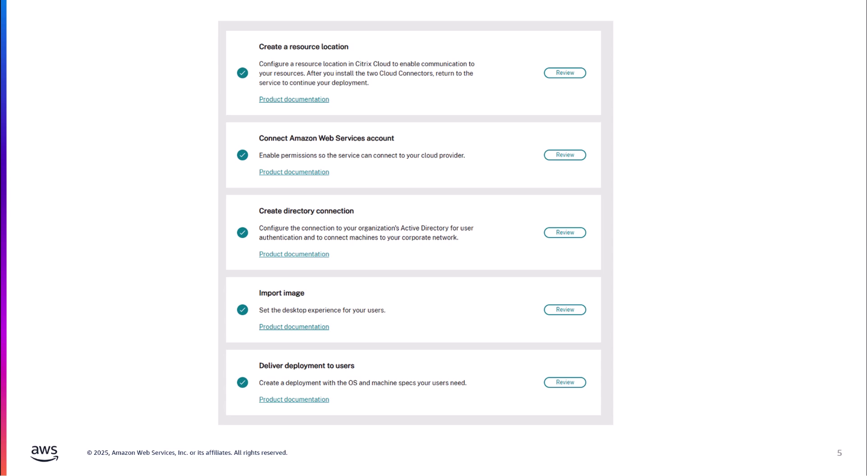
Step: Advance to the 'Visual Walkthrough – Create a resource location' slide
{"action": "key", "text": "Right"}
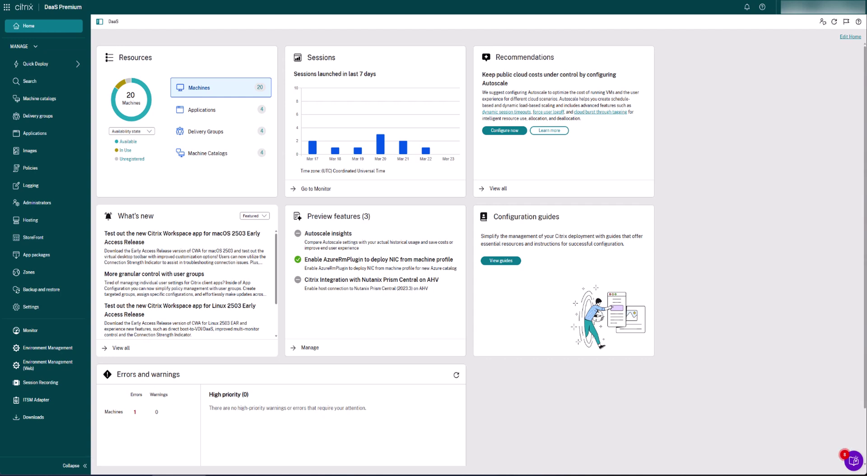
Step: Open the Amazon WorkSpaces Core deployment checklist from Quick Deploy
{"action": "left_click", "coordinate": [43, 64]}
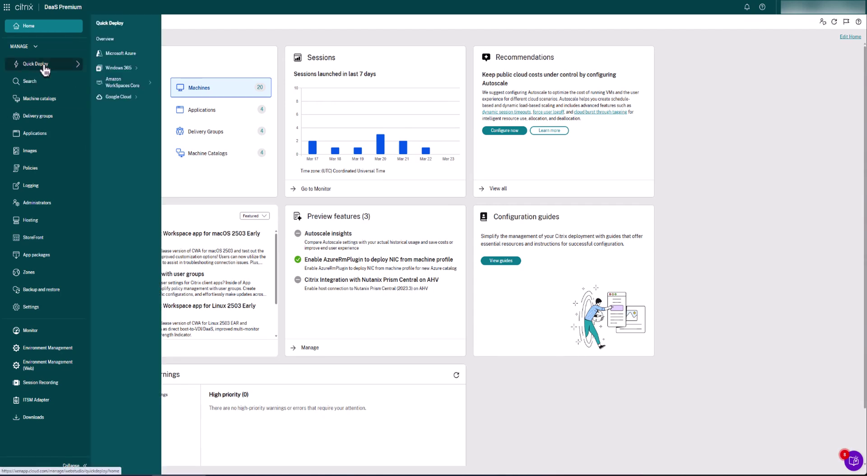
{"action": "left_click", "coordinate": [124, 88]}
{"action": "left_click", "coordinate": [115, 97]}
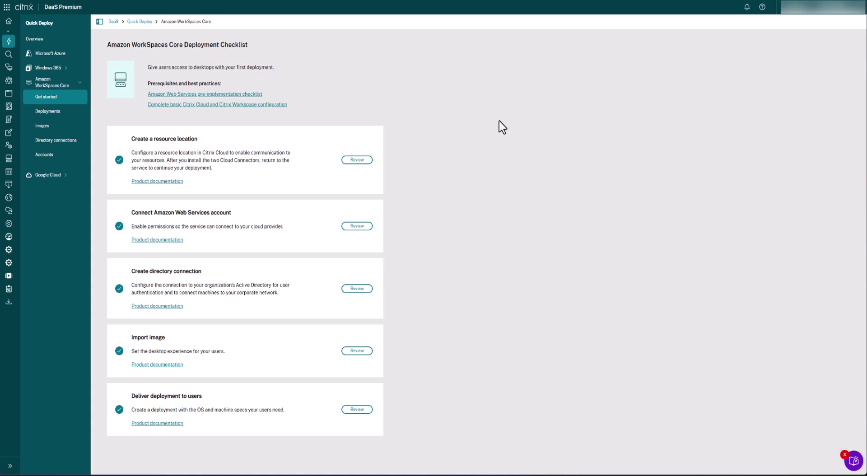
Step: Add a new resource location named 'Demo Video Location' on the Resource locations page
{"action": "left_click", "coordinate": [6, 8]}
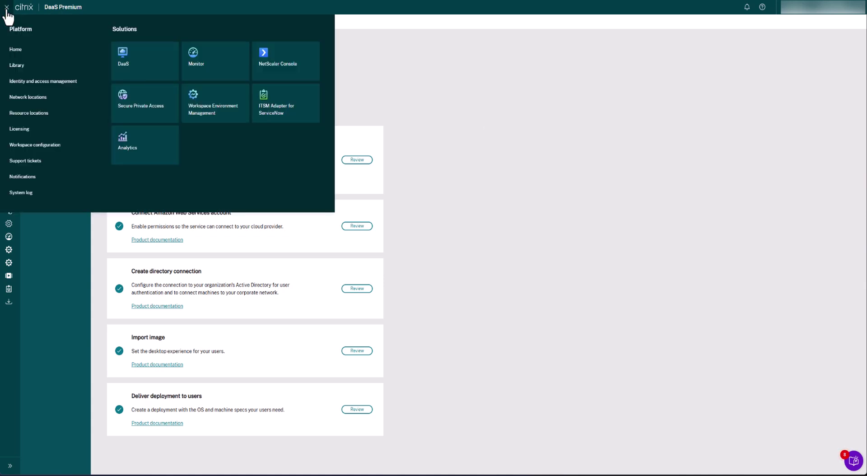
{"action": "left_click", "coordinate": [30, 116]}
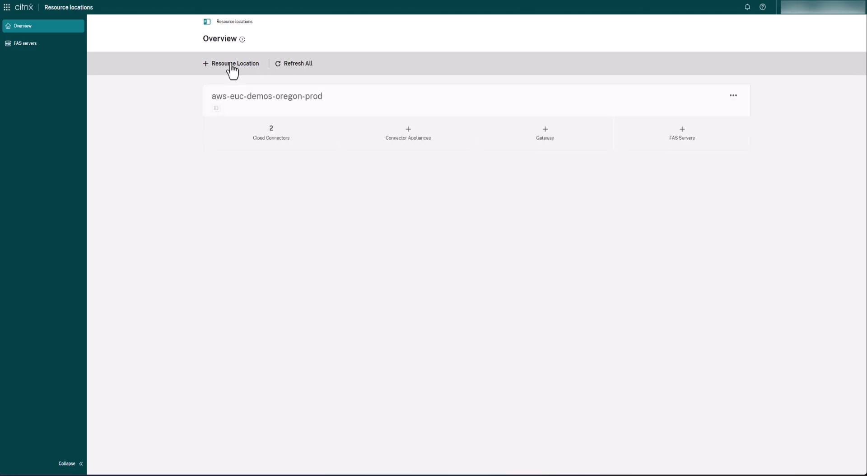
{"action": "left_click", "coordinate": [233, 65]}
{"action": "left_click_drag", "start_coordinate": [170, 100], "coordinate": [66, 94]}
{"action": "type", "text": "Demo "}
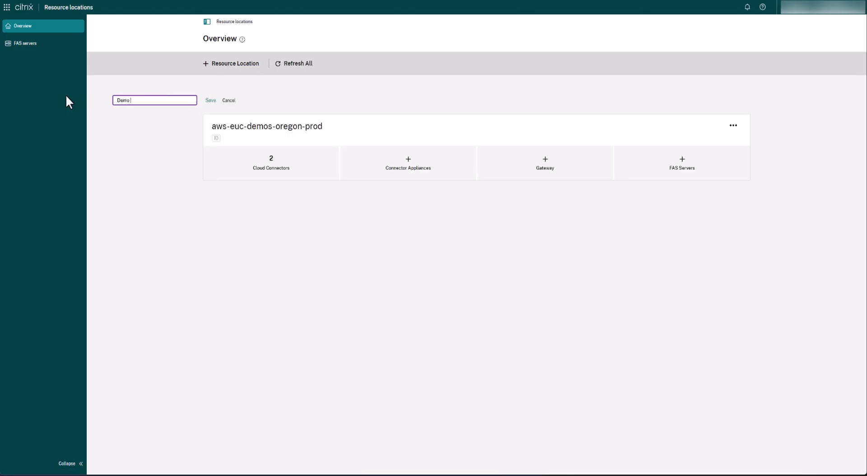
{"action": "type", "text": "Video Location"}
{"action": "left_click", "coordinate": [211, 101]}
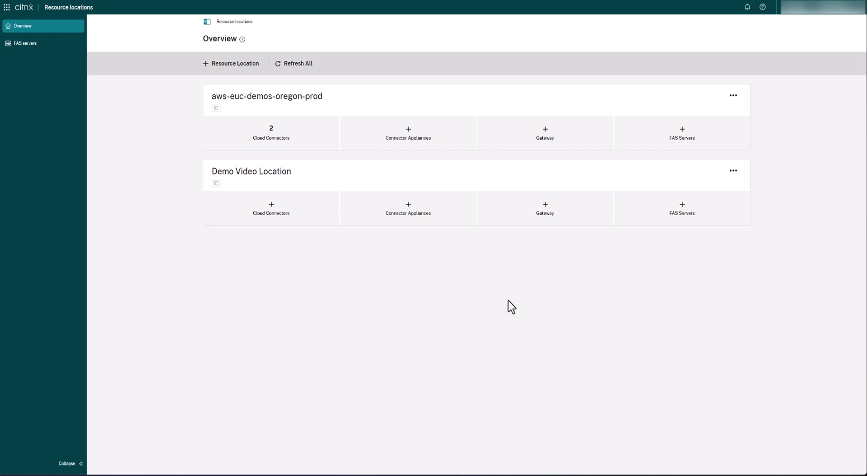
Step: Copy the Cloud Connector download link for Demo Video Location and close the dialog
{"action": "left_click", "coordinate": [272, 207]}
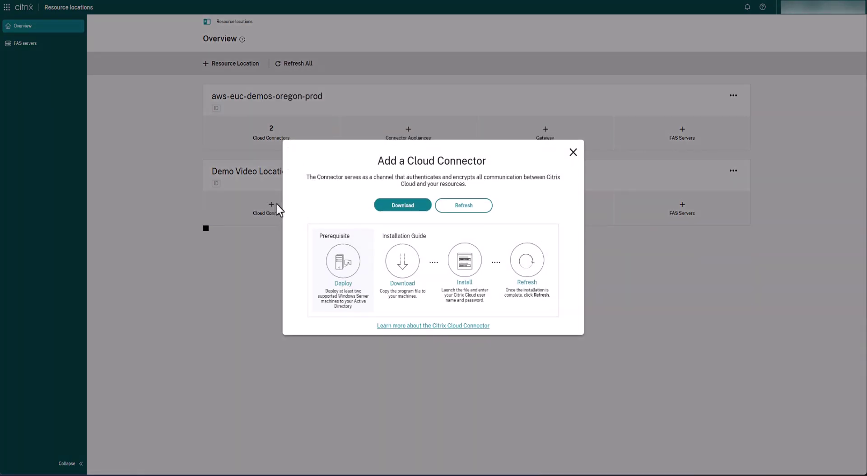
{"action": "right_click", "coordinate": [400, 208]}
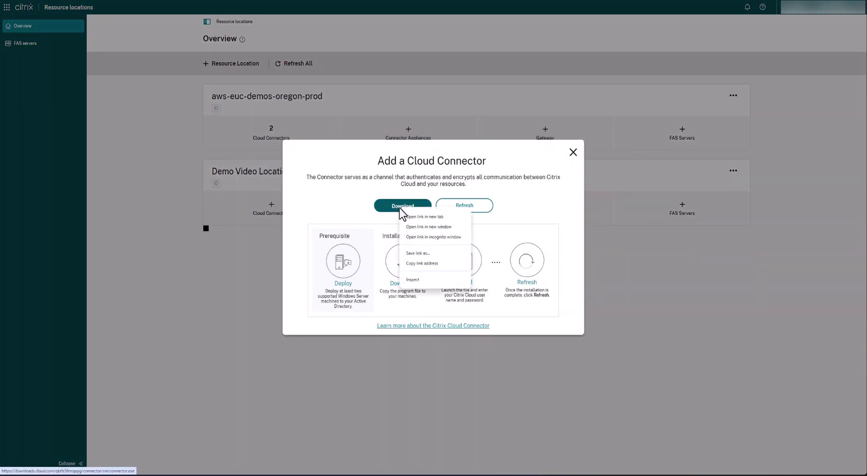
{"action": "left_click", "coordinate": [437, 263]}
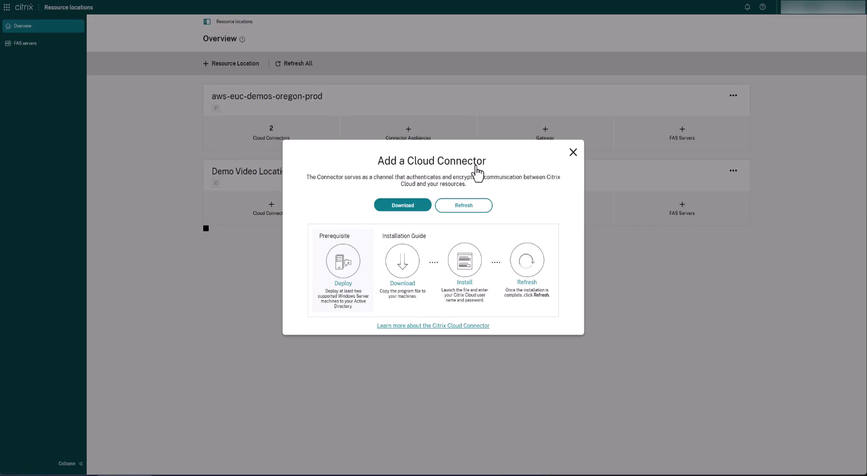
{"action": "left_click", "coordinate": [573, 153]}
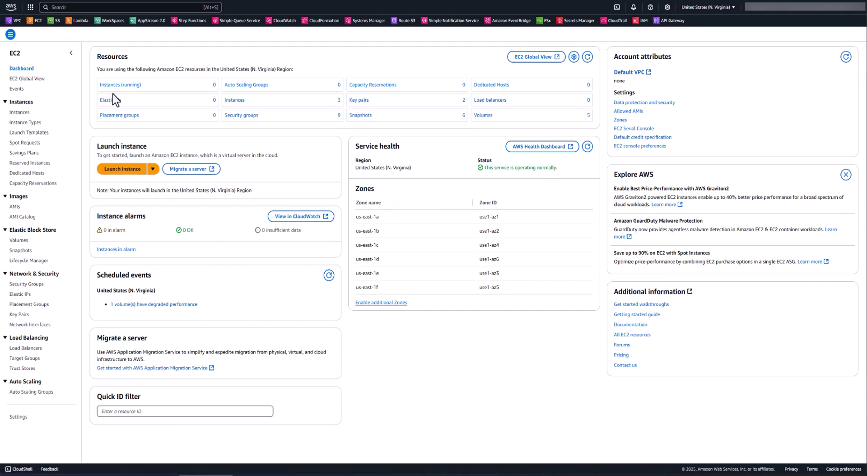
Step: Start an EC2 instance named videodemocloudconnector1 using the Windows Server 2025 Base AMI and t3.large
{"action": "left_click", "coordinate": [123, 170]}
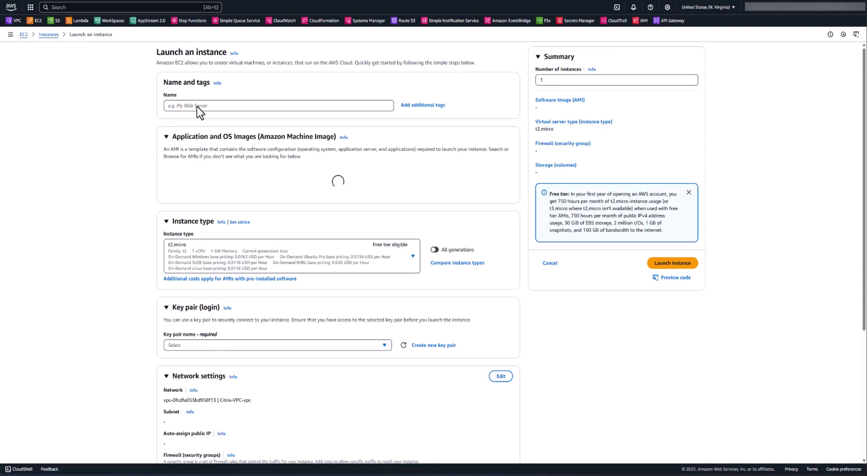
{"action": "left_click", "coordinate": [197, 106]}
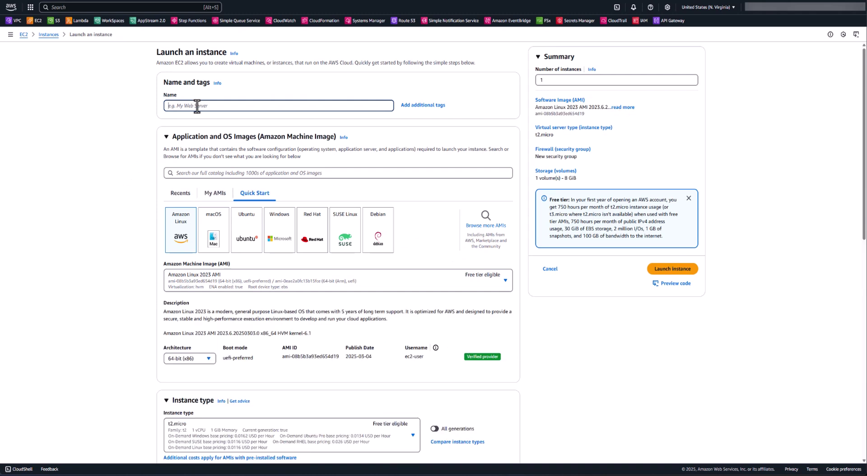
{"action": "type", "text": "videodemocloudconnector1"}
{"action": "left_click", "coordinate": [276, 235]}
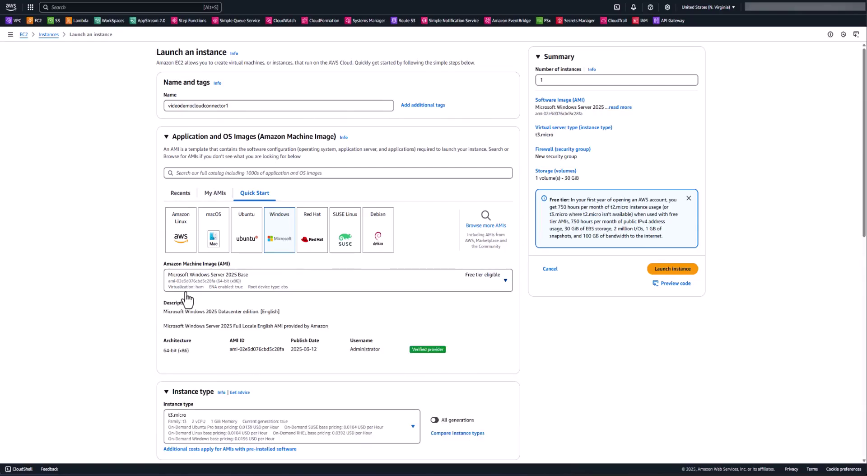
{"action": "scroll", "coordinate": [186, 291], "scroll_direction": "down", "scroll_amount": 5}
{"action": "left_click", "coordinate": [193, 210]}
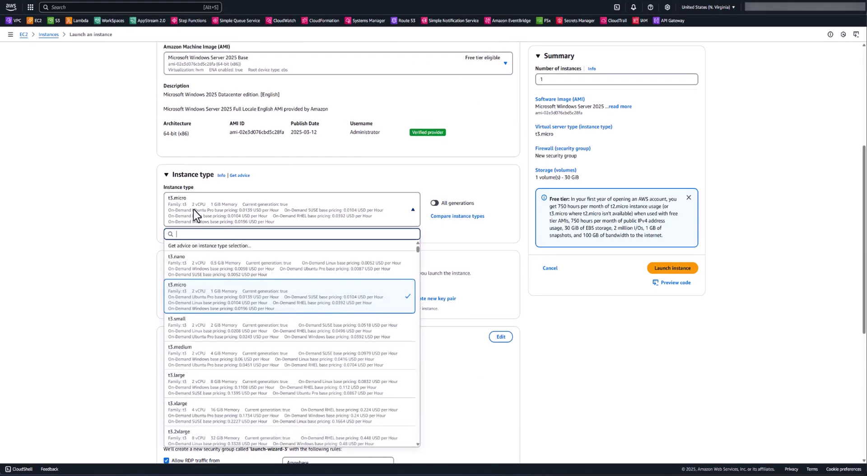
{"action": "left_click", "coordinate": [210, 393]}
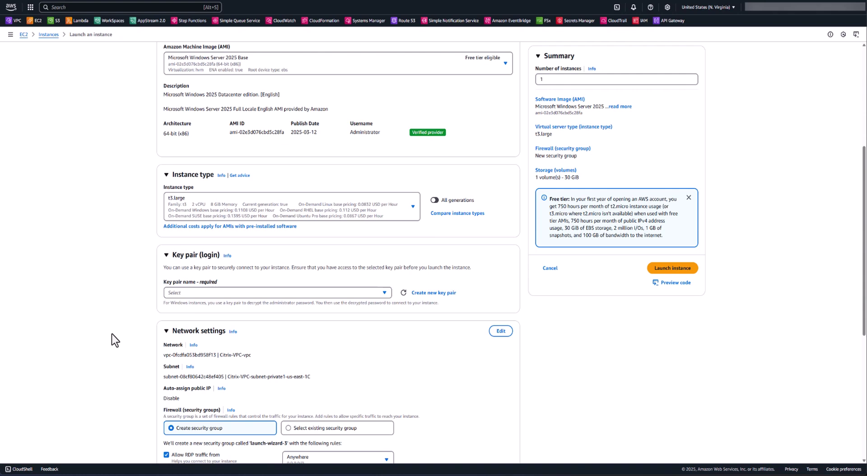
{"action": "scroll", "coordinate": [112, 336], "scroll_direction": "down", "scroll_amount": 1}
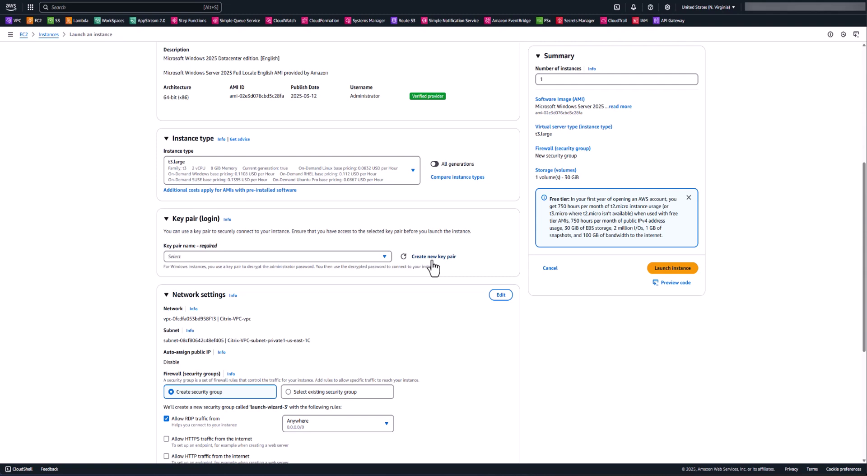
Step: Create the RSA .pem key pair videodemokeys and save the downloaded private key file
{"action": "left_click", "coordinate": [432, 258]}
{"action": "left_click", "coordinate": [407, 184]}
{"action": "type", "text": "videodemokeys"}
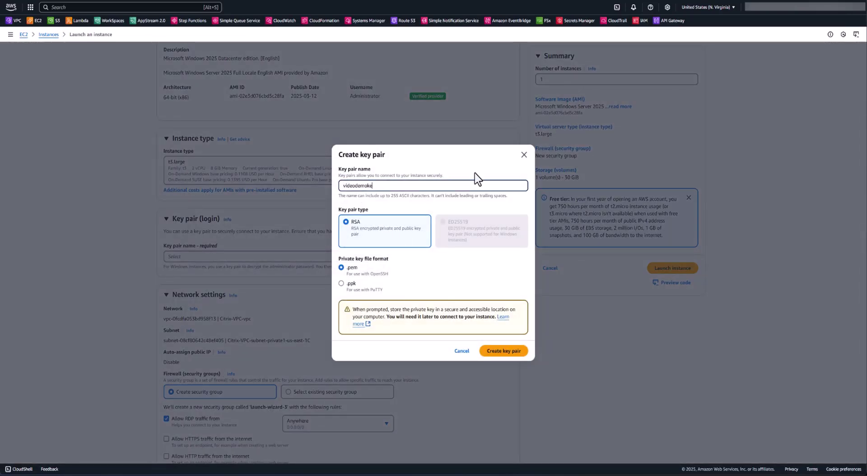
{"action": "left_click", "coordinate": [516, 355]}
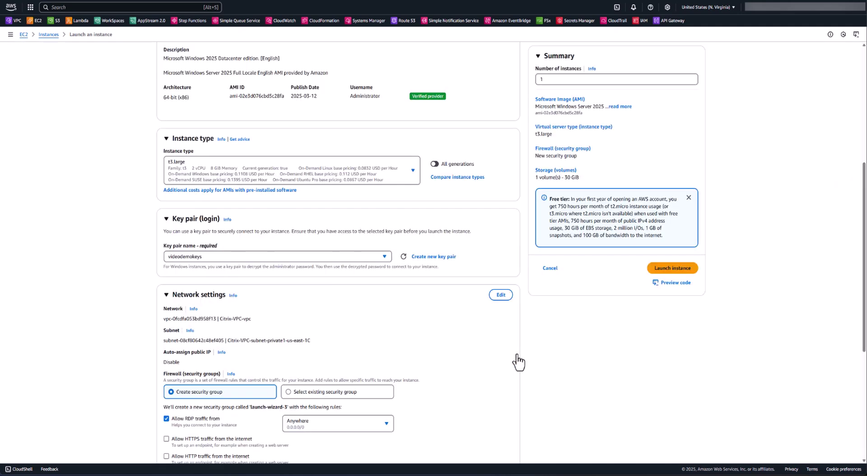
{"action": "left_click", "coordinate": [346, 215]}
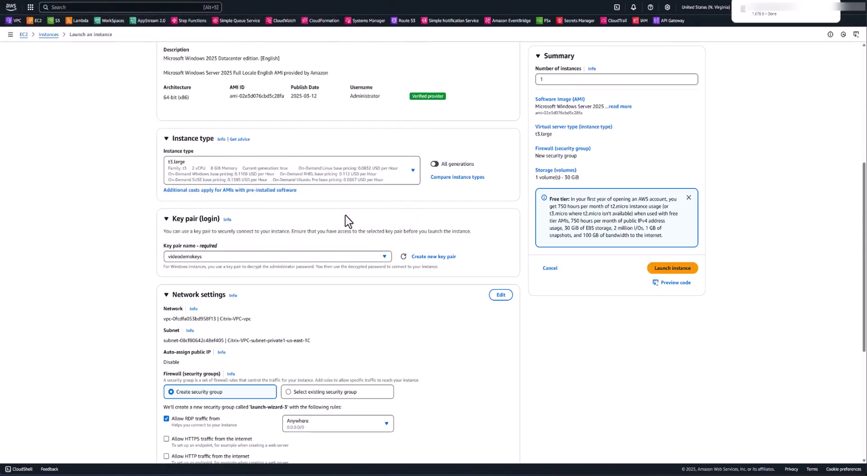
{"action": "scroll", "coordinate": [394, 256], "scroll_direction": "down", "scroll_amount": 3}
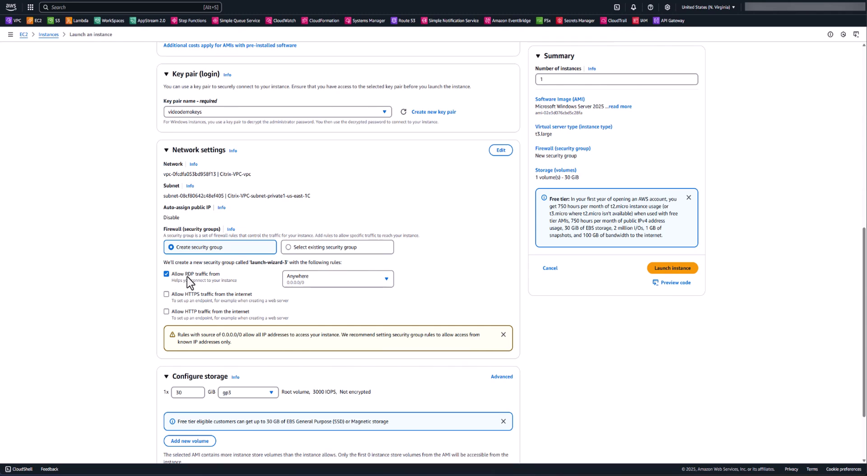
Step: Launch the configured videodemocloudconnector1 instance and return to the EC2 dashboard
{"action": "scroll", "coordinate": [187, 276], "scroll_direction": "down", "scroll_amount": 2}
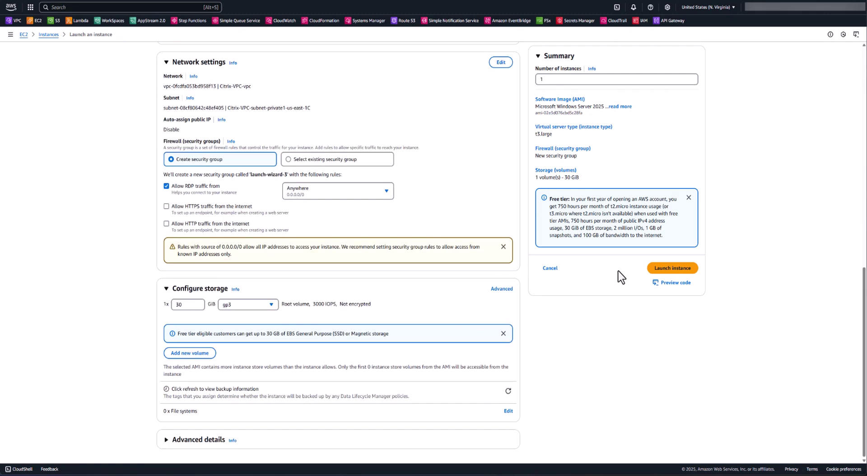
{"action": "left_click", "coordinate": [664, 269]}
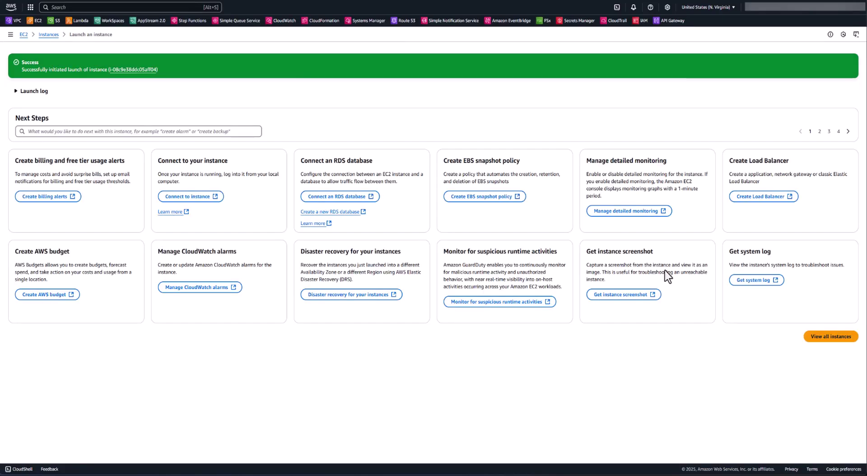
{"action": "left_click", "coordinate": [23, 35]}
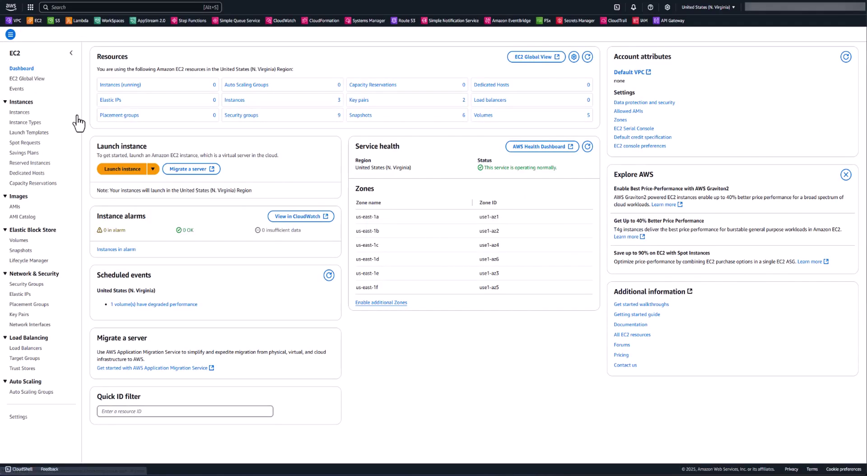
Step: Name the new instance videodemocloudconnector2 with the Windows AMI, t3.large and key pair videodemokeys
{"action": "left_click", "coordinate": [118, 173]}
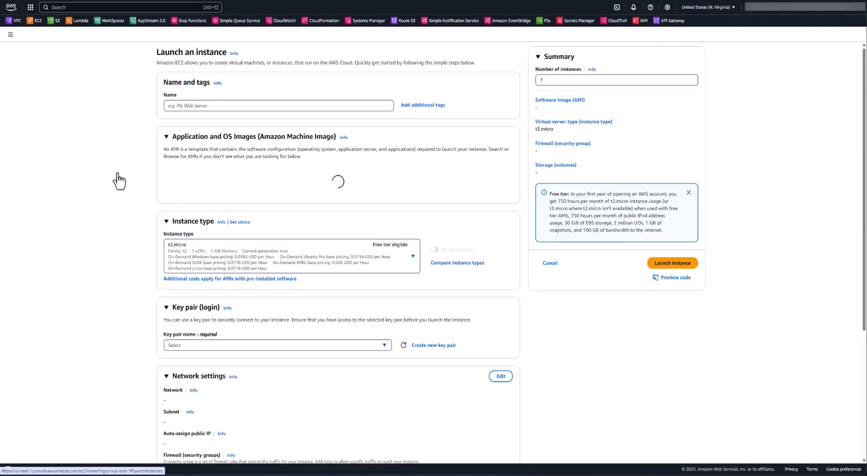
{"action": "left_click", "coordinate": [180, 105]}
{"action": "type", "text": "vi"}
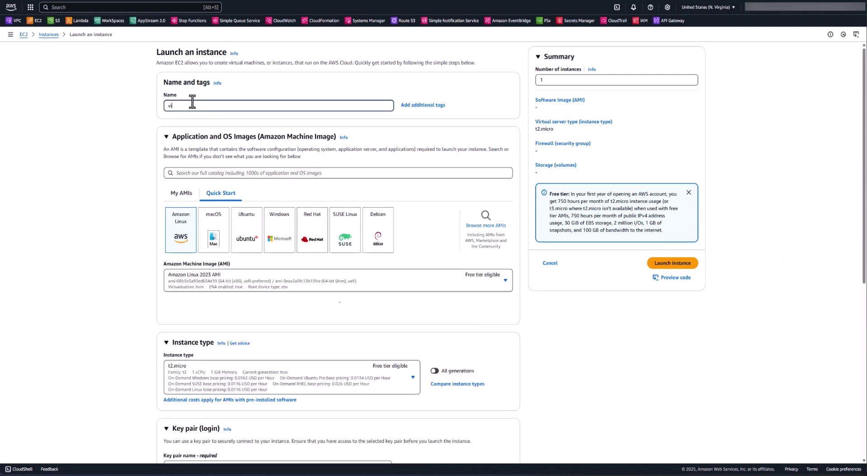
{"action": "type", "text": "deodemocloudconnector2"}
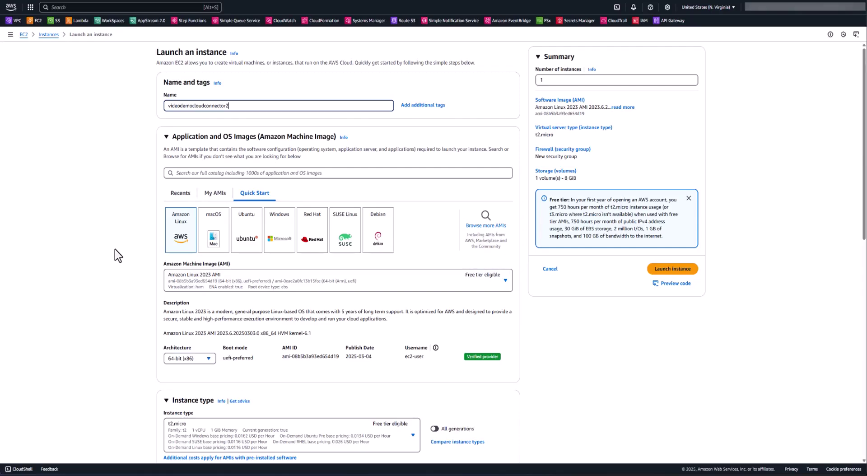
{"action": "left_click", "coordinate": [282, 238]}
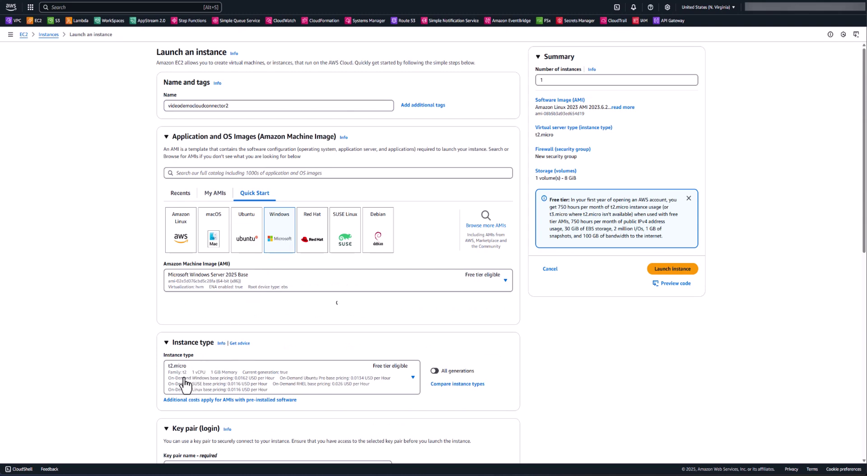
{"action": "scroll", "coordinate": [151, 375], "scroll_direction": "down", "scroll_amount": 3}
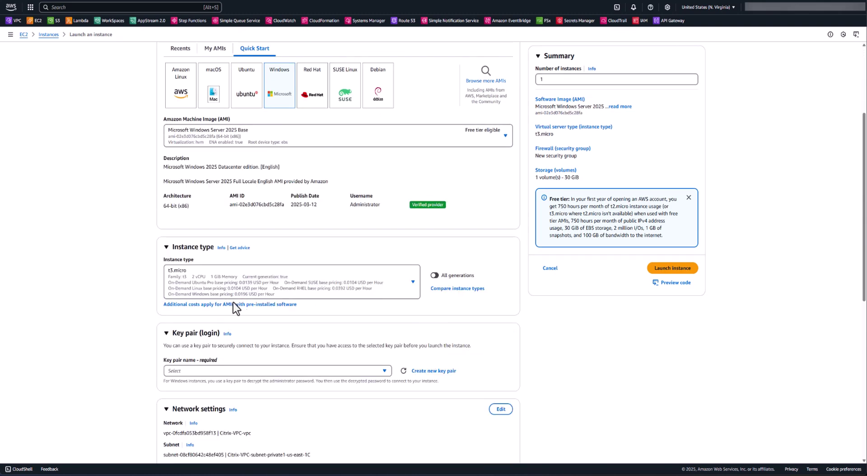
{"action": "left_click", "coordinate": [219, 270]}
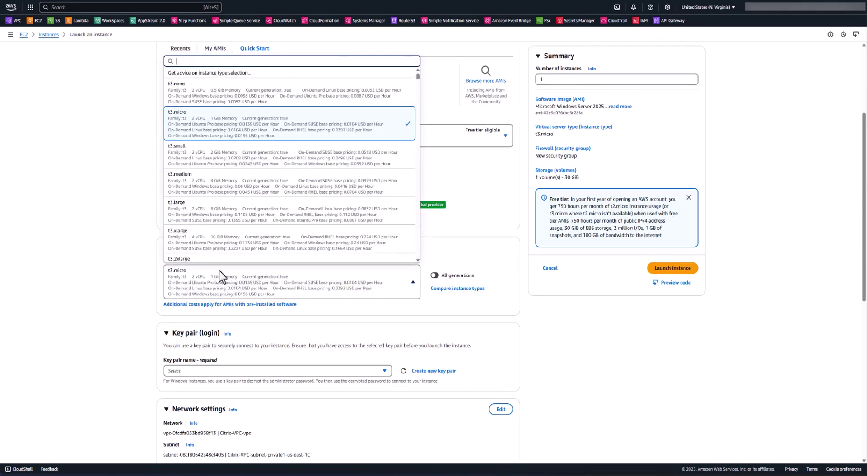
{"action": "left_click", "coordinate": [187, 219]}
{"action": "left_click", "coordinate": [223, 366]}
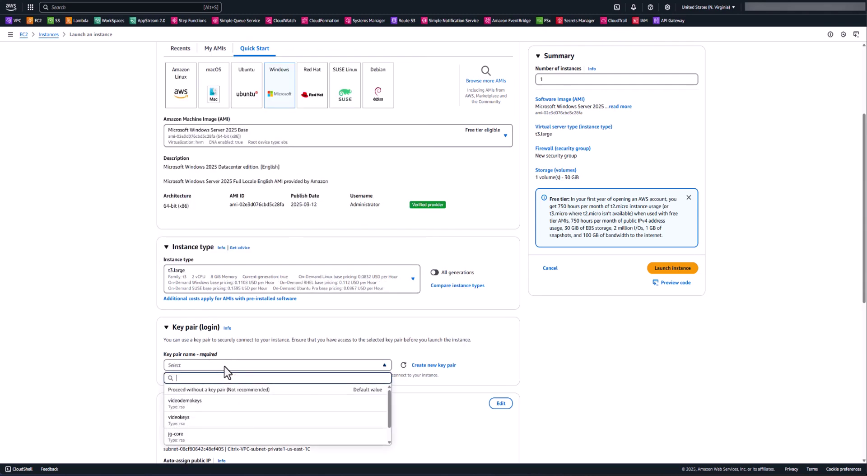
{"action": "left_click", "coordinate": [186, 400]}
{"action": "scroll", "coordinate": [185, 406], "scroll_direction": "down", "scroll_amount": 5}
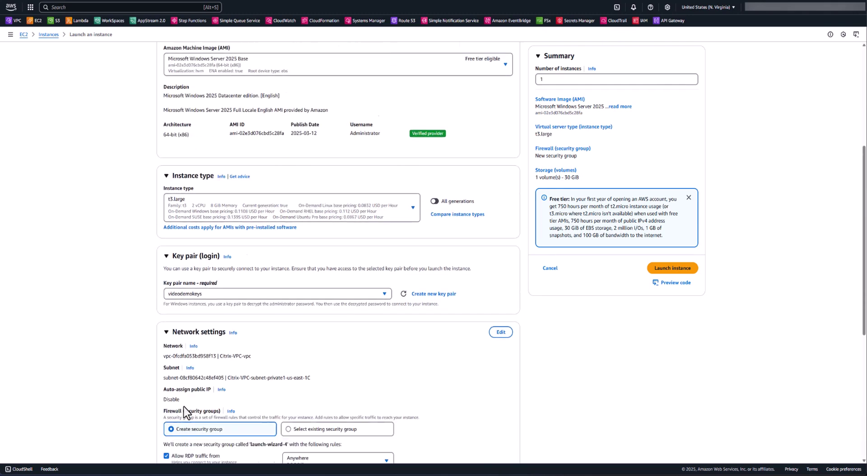
Step: Put it in the private us-east-1a subnet with existing security group launch-wizard-2, then launch
{"action": "left_click", "coordinate": [502, 187]}
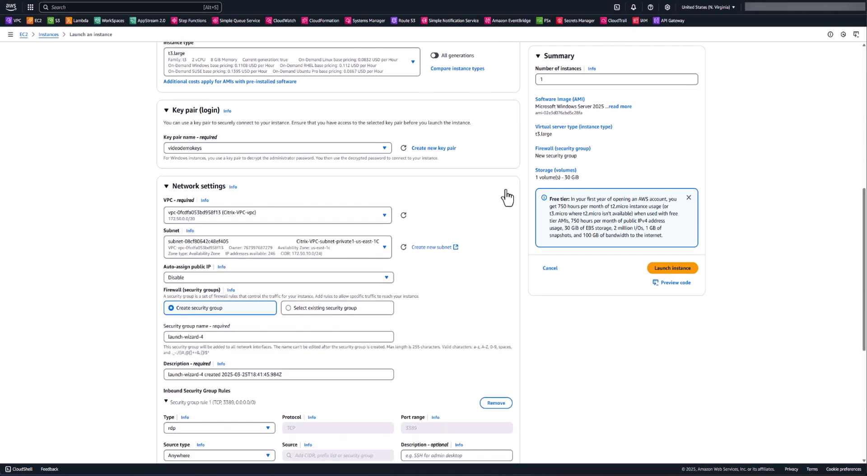
{"action": "left_click", "coordinate": [282, 252]}
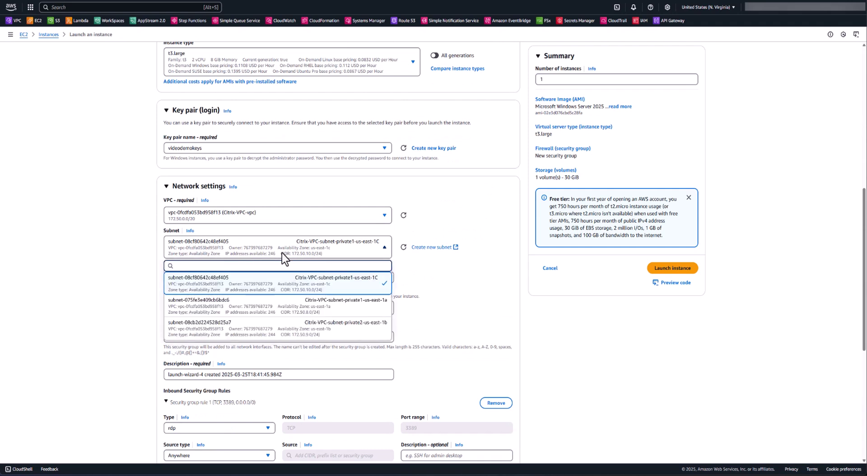
{"action": "left_click", "coordinate": [333, 306]}
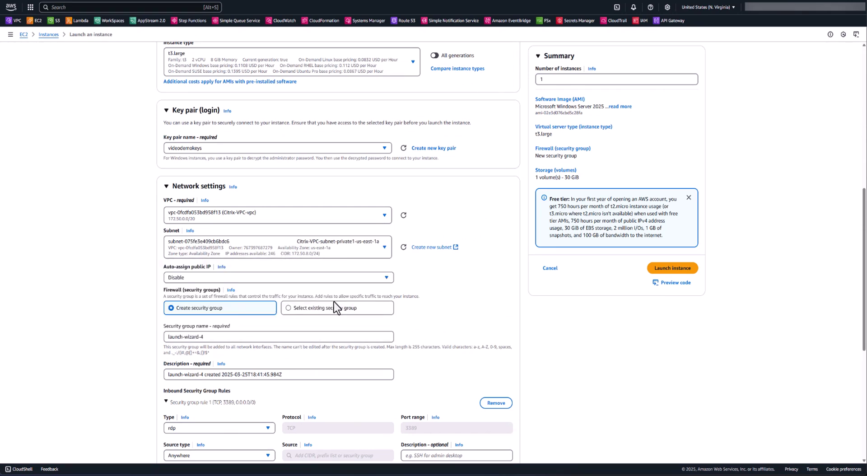
{"action": "scroll", "coordinate": [333, 301], "scroll_direction": "down", "scroll_amount": 2}
{"action": "left_click", "coordinate": [293, 238]}
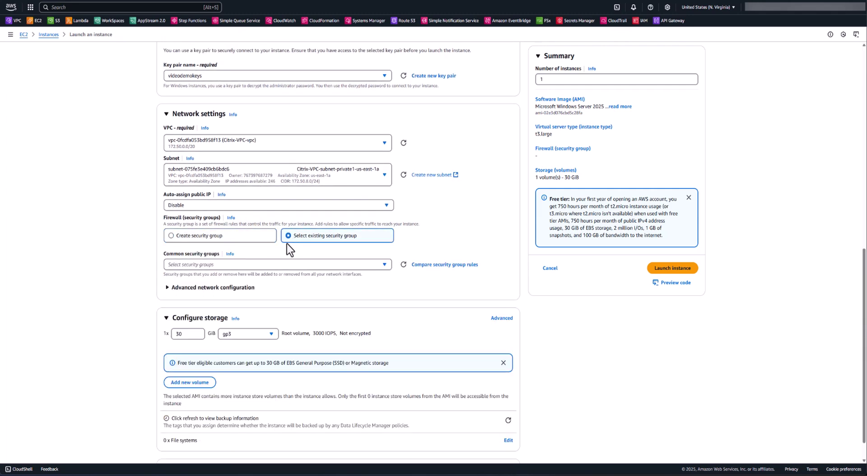
{"action": "left_click", "coordinate": [264, 264]}
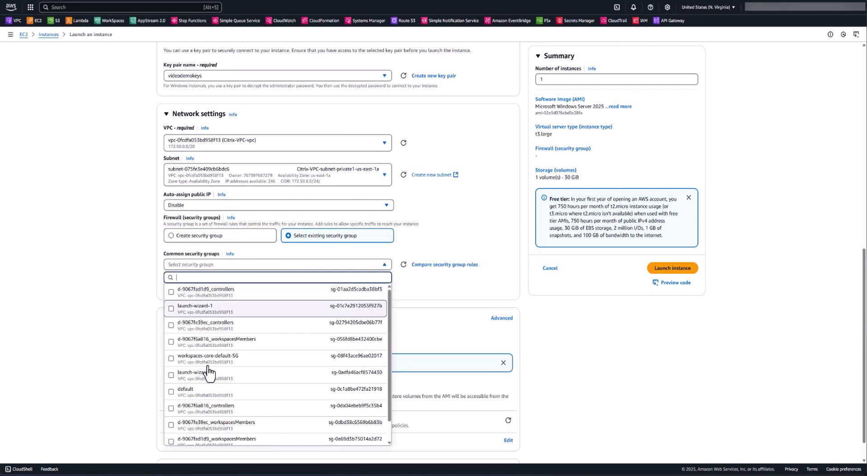
{"action": "scroll", "coordinate": [207, 372], "scroll_direction": "down", "scroll_amount": 1}
{"action": "key", "text": "Down"}
{"action": "key", "text": "Down"}
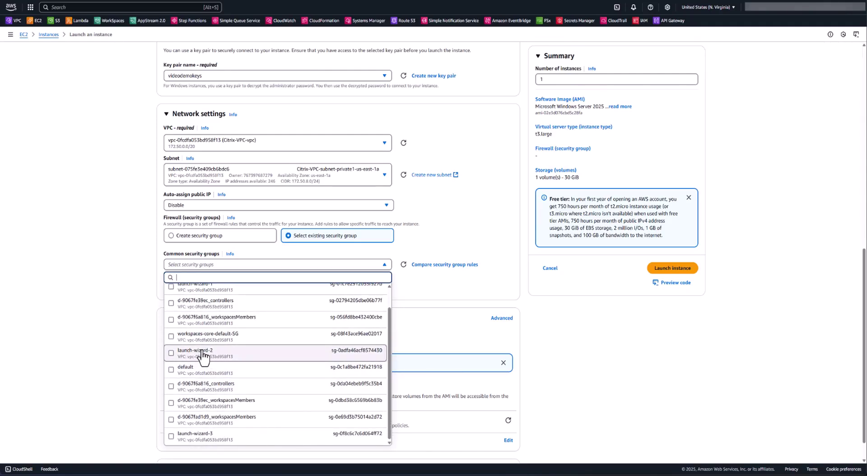
{"action": "left_click", "coordinate": [204, 353]}
{"action": "scroll", "coordinate": [98, 327], "scroll_direction": "down", "scroll_amount": 2}
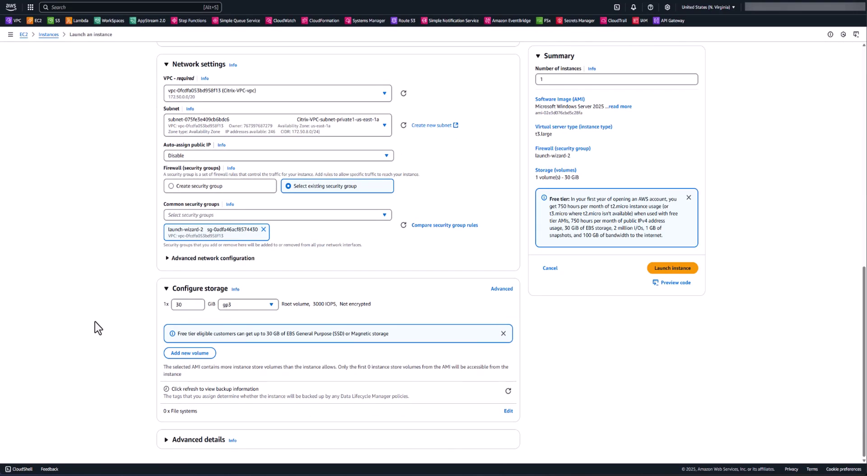
{"action": "left_click", "coordinate": [677, 268]}
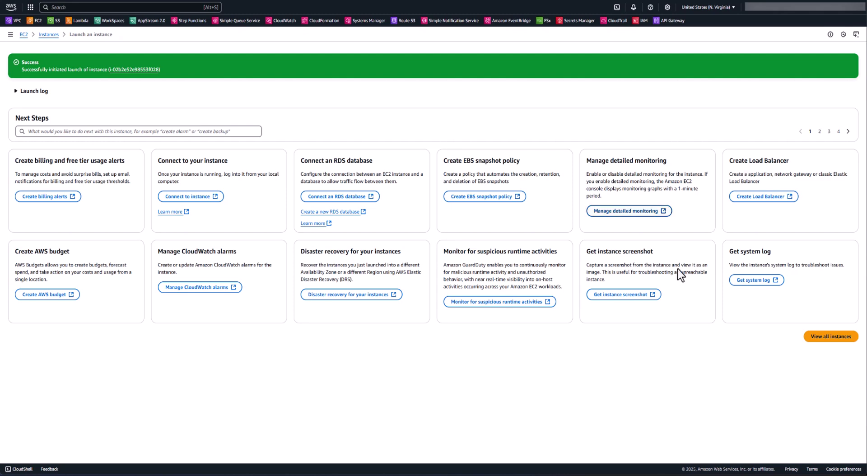
Step: Copy videodemocloudconnector2's private IPv4 172.50.8.104 and start a Remote Desktop connection to it
{"action": "left_click", "coordinate": [23, 34]}
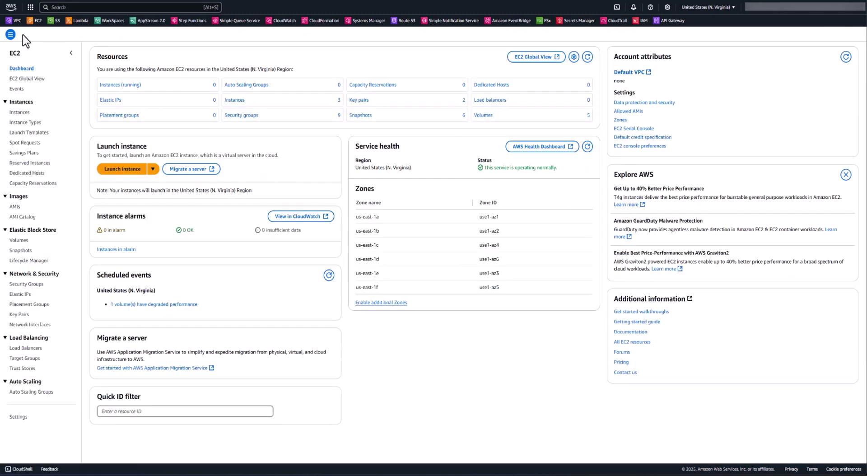
{"action": "left_click", "coordinate": [118, 86]}
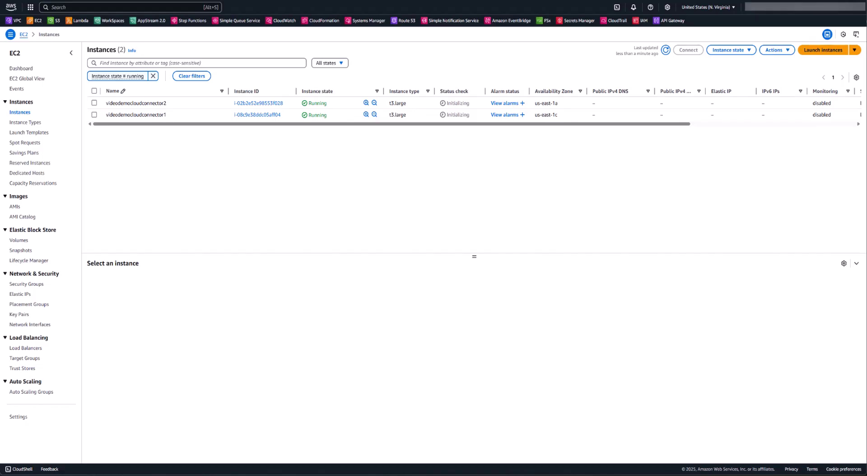
{"action": "left_click", "coordinate": [137, 104]}
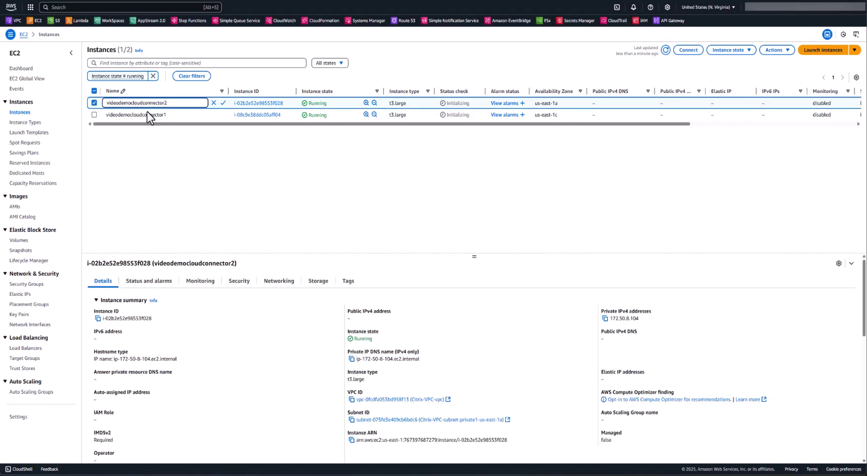
{"action": "left_click", "coordinate": [604, 318]}
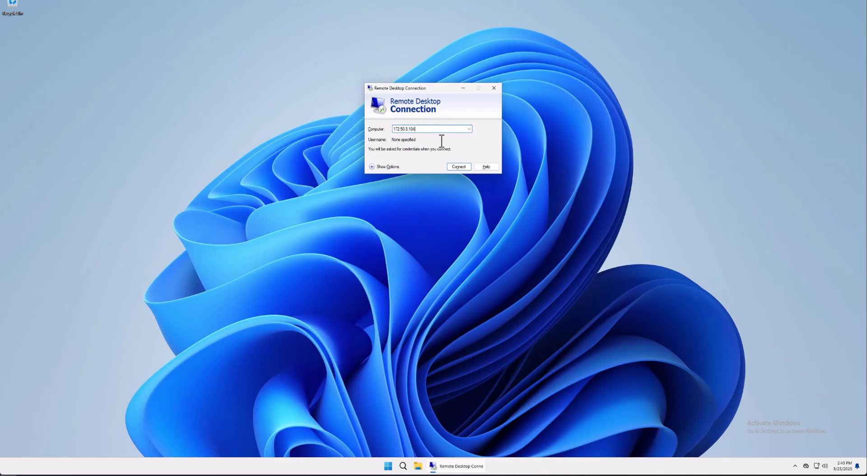
{"action": "key", "text": "Return"}
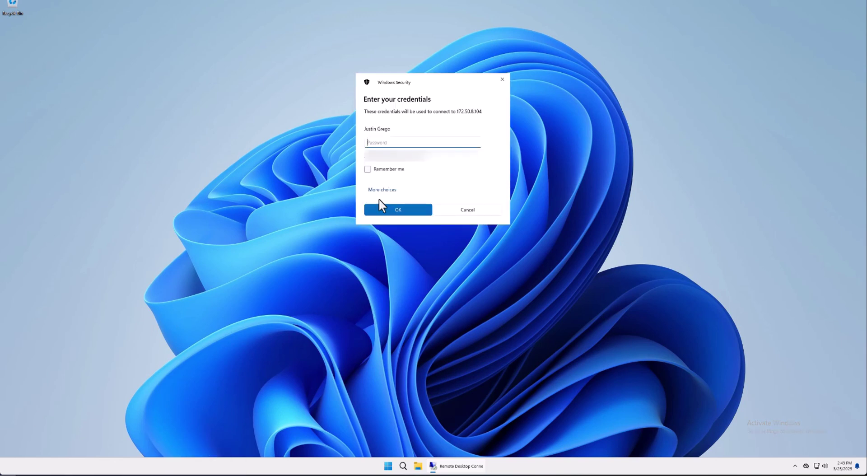
Step: Switch to a different account and enter 172.50.8.104\administrator as the user name
{"action": "left_click", "coordinate": [416, 235]}
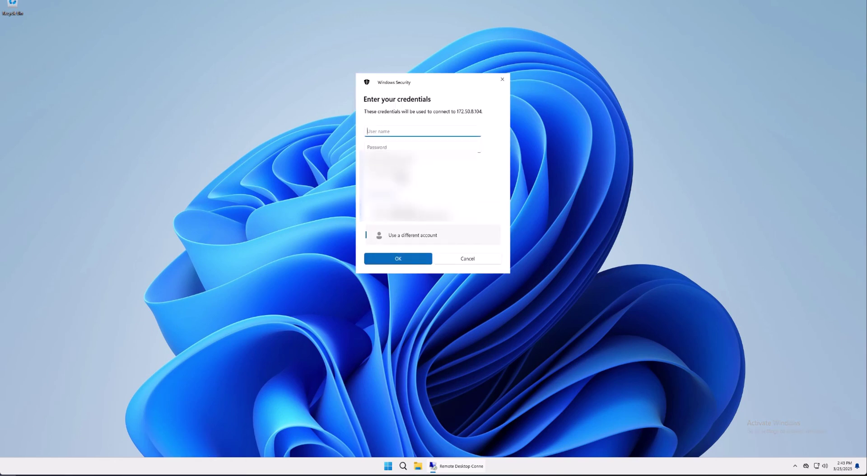
{"action": "type", "text": "172.50.8.104\\administrator"}
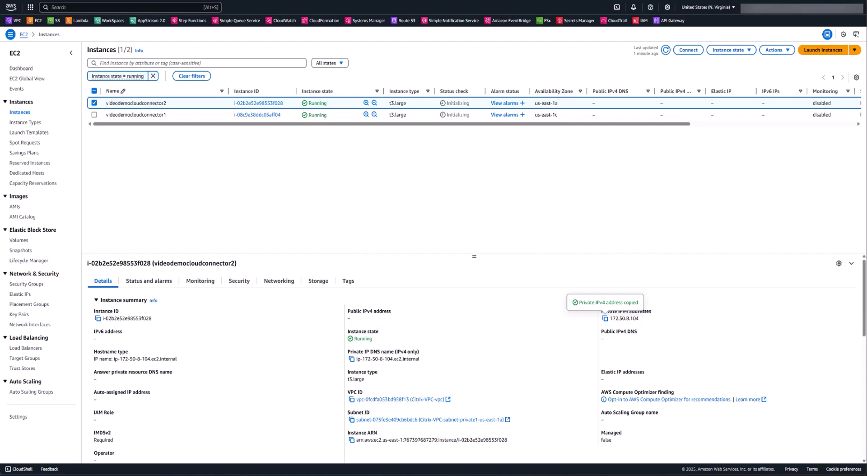
Step: Decrypt videodemocloudconnector2's RDP Administrator password with videodemokeys.pem and copy it
{"action": "left_click", "coordinate": [688, 50]}
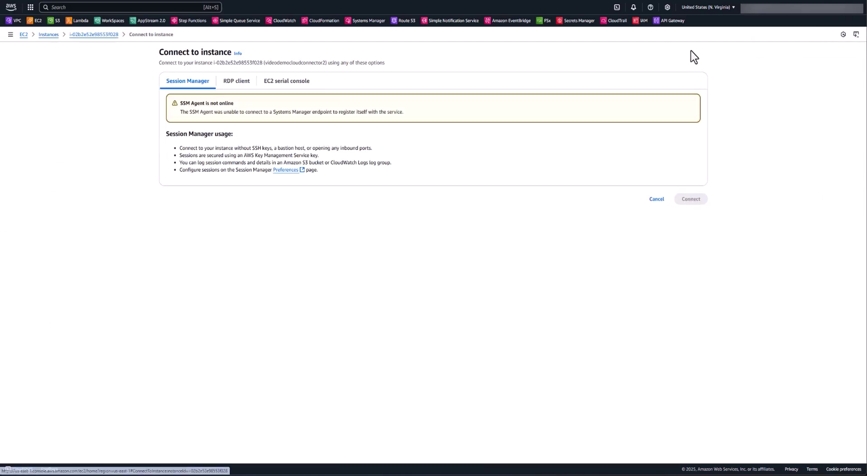
{"action": "left_click", "coordinate": [237, 82]}
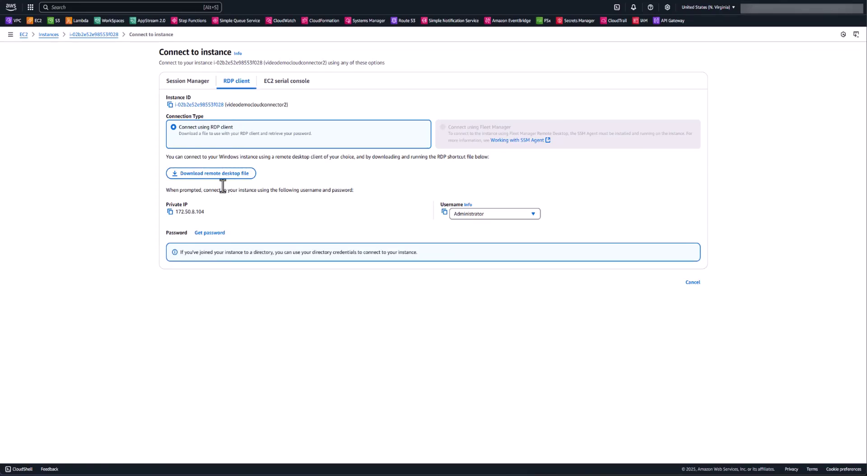
{"action": "left_click", "coordinate": [210, 233]}
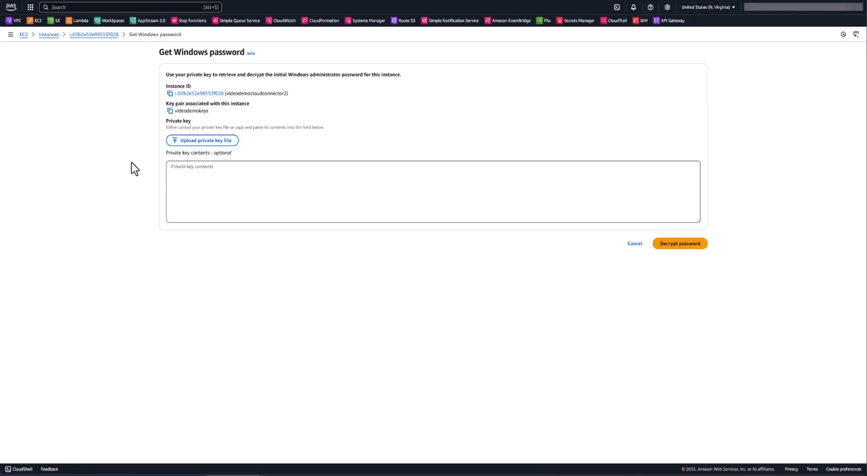
{"action": "left_click", "coordinate": [209, 142]}
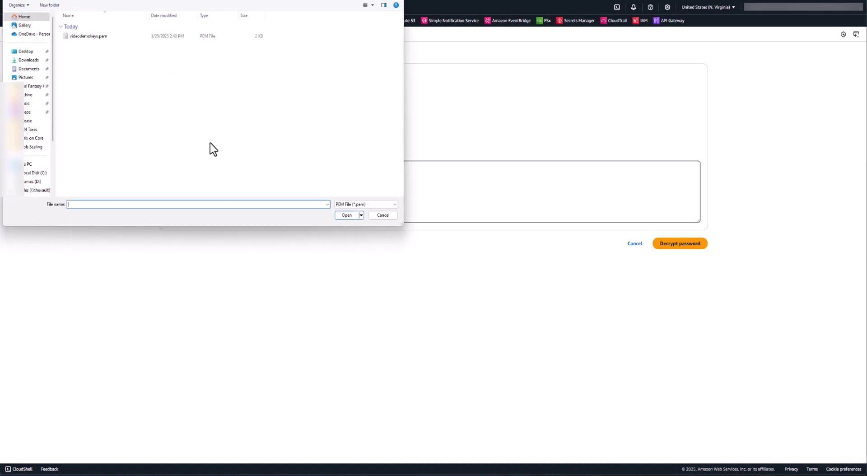
{"action": "left_click", "coordinate": [76, 39]}
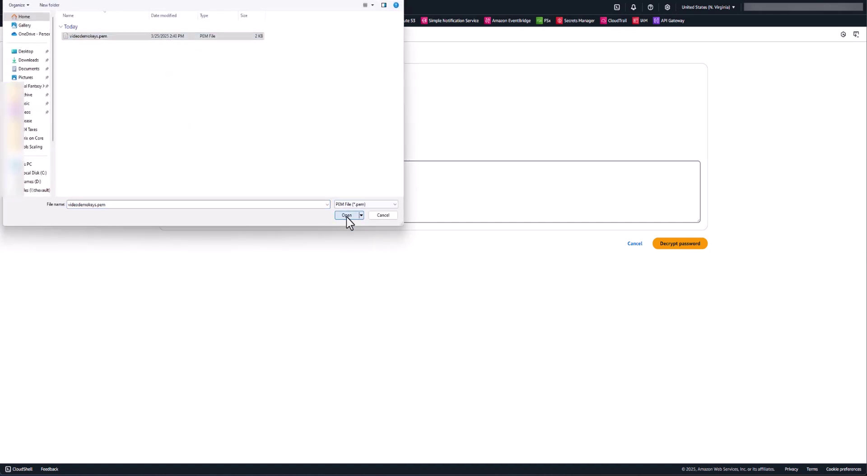
{"action": "left_click", "coordinate": [346, 215]}
{"action": "left_click", "coordinate": [680, 260]}
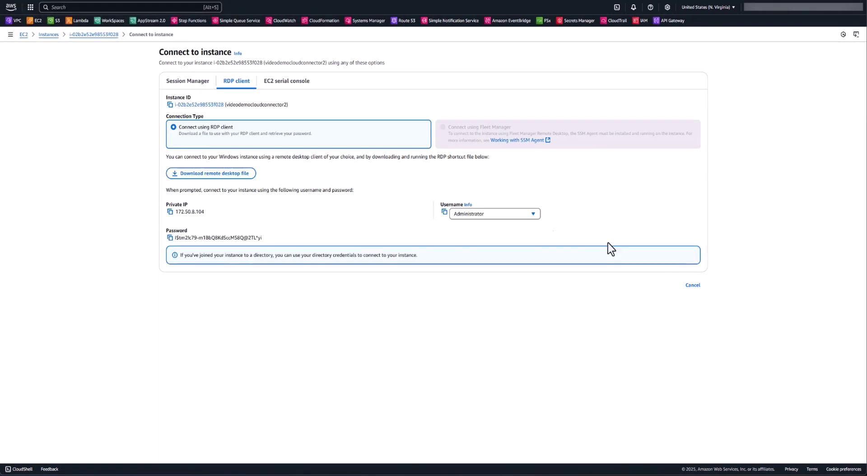
{"action": "left_click", "coordinate": [170, 238]}
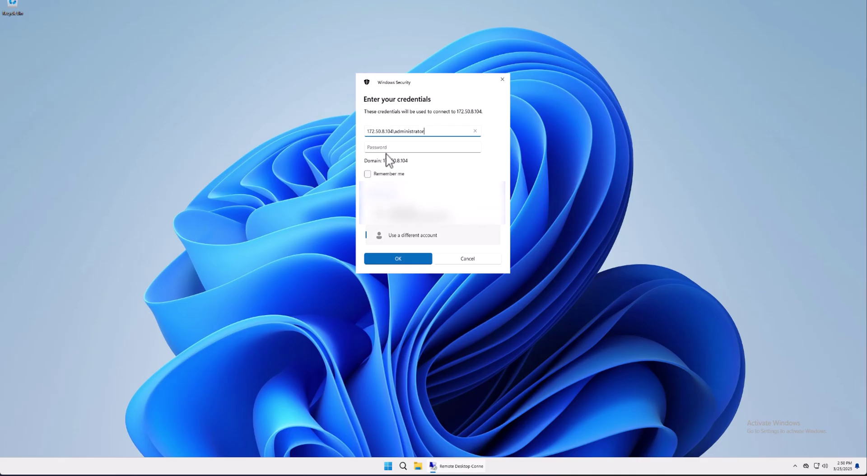
Step: Log in to 172.50.8.104 with the pasted Administrator password, accepting the certificate warning
{"action": "left_click", "coordinate": [396, 148]}
{"action": "key", "text": "ctrl+v"}
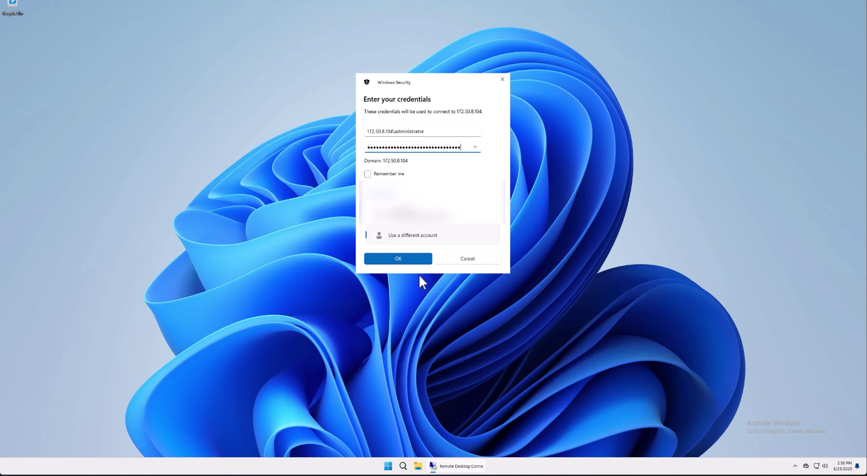
{"action": "left_click", "coordinate": [397, 261]}
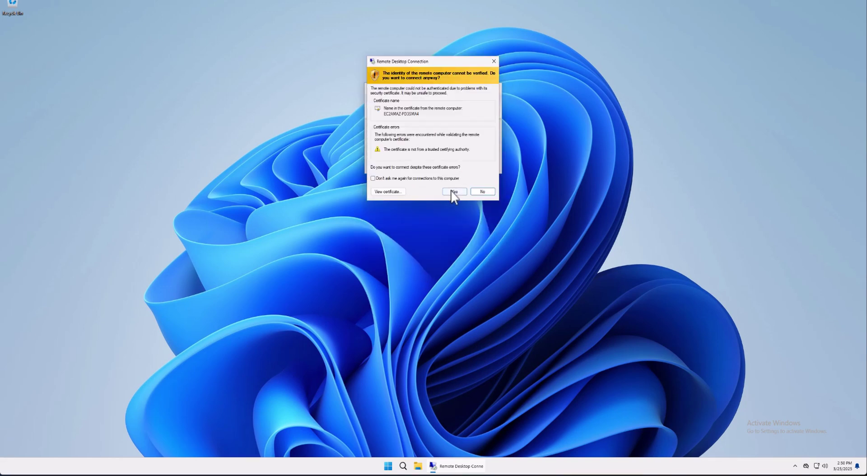
{"action": "left_click", "coordinate": [453, 191]}
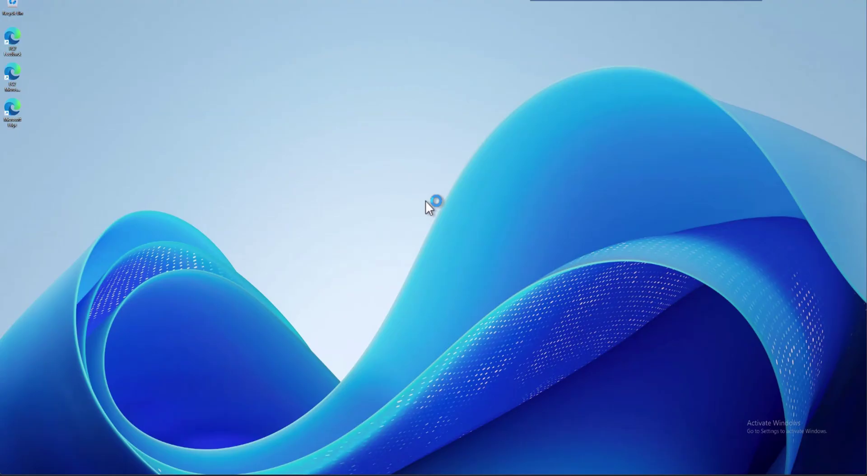
Step: Rename the computer to cloudconnector1 and make it a member of the awseuclabs.com domain
{"action": "key", "text": "super+x"}
{"action": "left_click", "coordinate": [353, 295]}
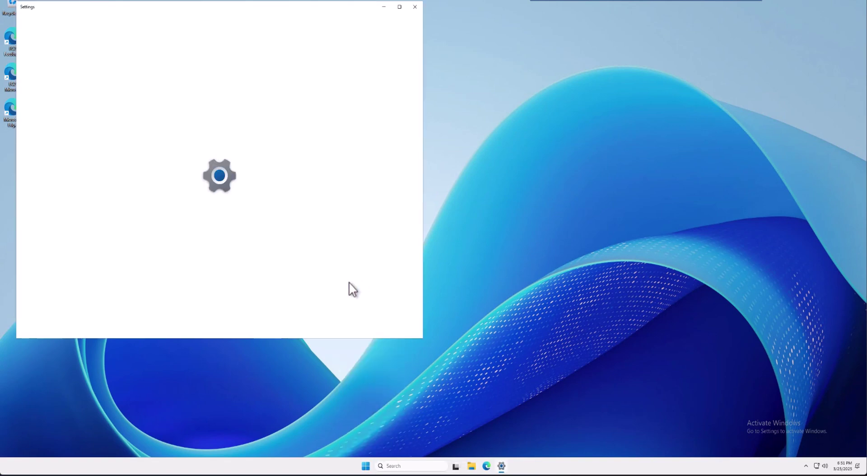
{"action": "left_click", "coordinate": [189, 172]}
{"action": "left_click", "coordinate": [217, 181]}
{"action": "type", "text": "cloudconnector1"}
{"action": "left_click", "coordinate": [113, 196]}
{"action": "type", "text": "awseuclabs.com"}
{"action": "left_click", "coordinate": [167, 237]}
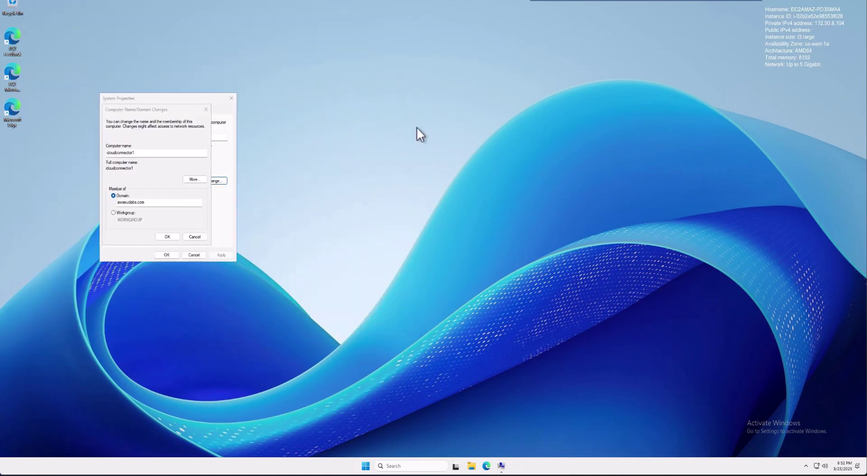
Step: Confirm the restart notice, restart the server now, and dismiss the disconnected-session message
{"action": "left_click", "coordinate": [167, 237]}
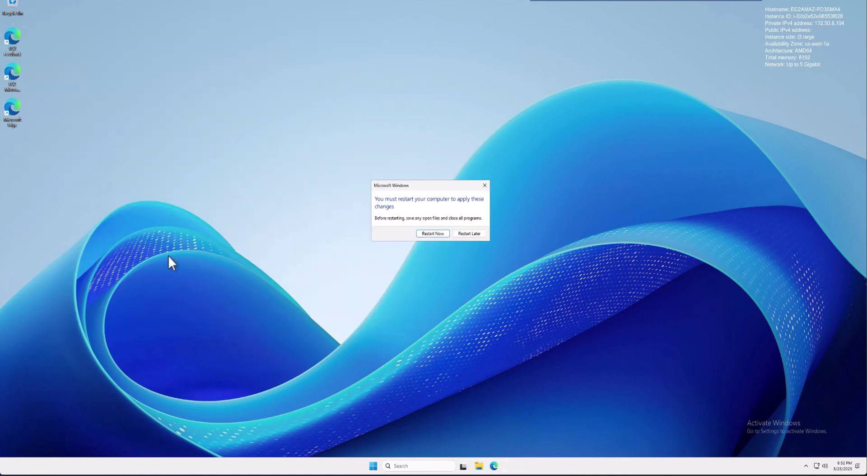
{"action": "left_click", "coordinate": [431, 234]}
{"action": "left_click", "coordinate": [478, 239]}
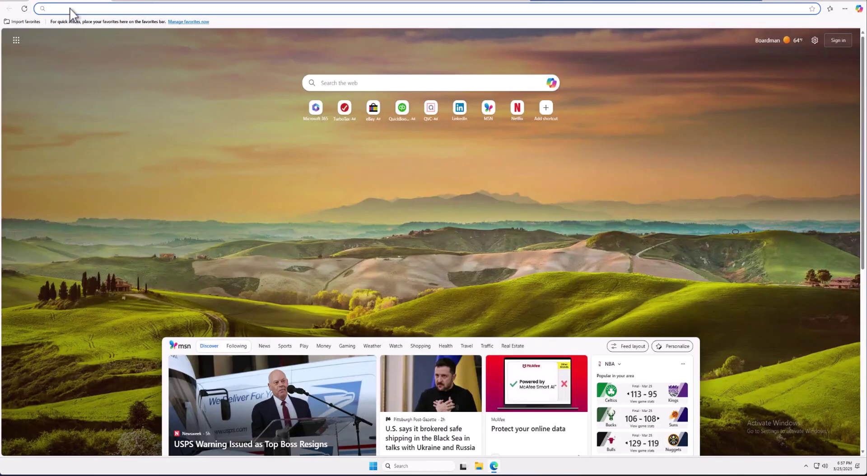
Step: Launch the downloaded cwcconnector installer and begin the Cloud Connector install with Citrix Cloud sign-in
{"action": "left_click", "coordinate": [767, 54]}
{"action": "double_click", "coordinate": [321, 188]}
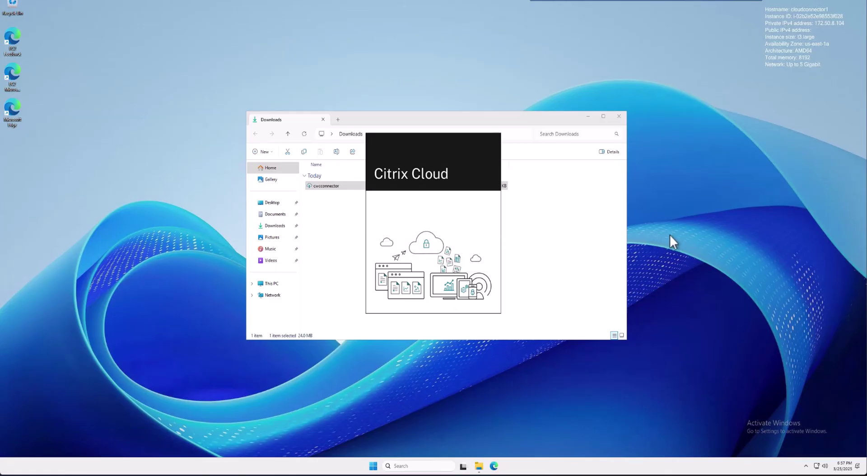
{"action": "left_click", "coordinate": [432, 310]}
{"action": "left_click", "coordinate": [464, 307]}
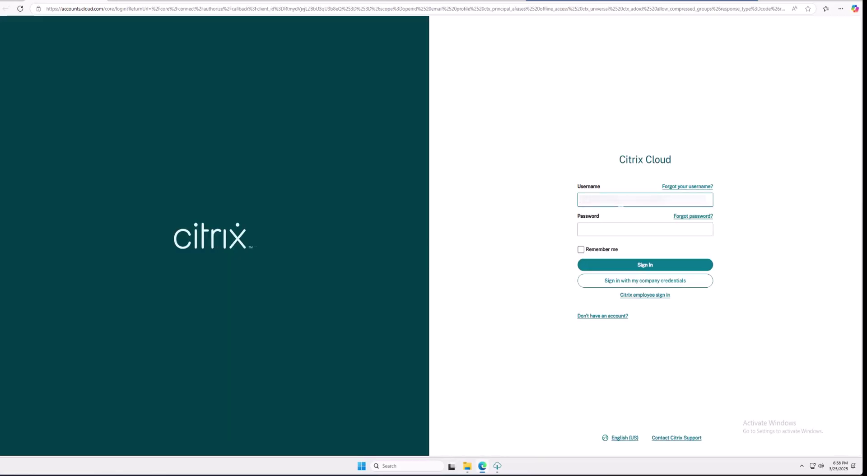
Step: Sign in to Citrix Cloud with the account password and one-time verification code
{"action": "key", "text": "ctrl+v"}
{"action": "key", "text": "Return"}
{"action": "left_click", "coordinate": [646, 264]}
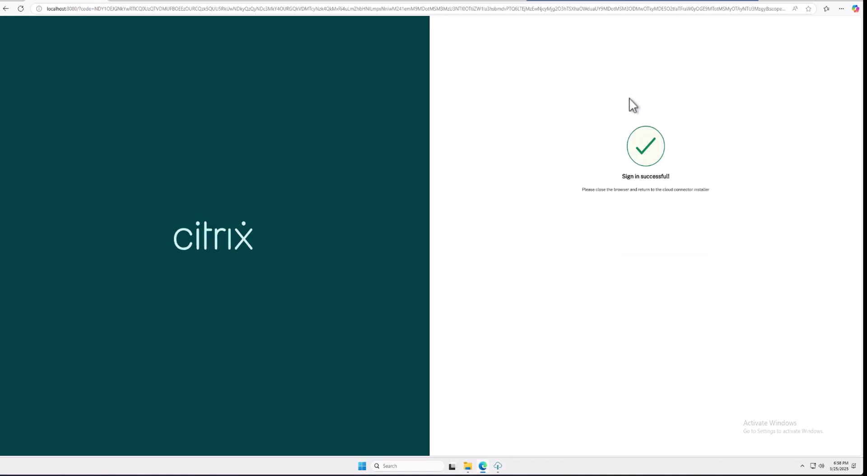
{"action": "left_click", "coordinate": [806, 18]}
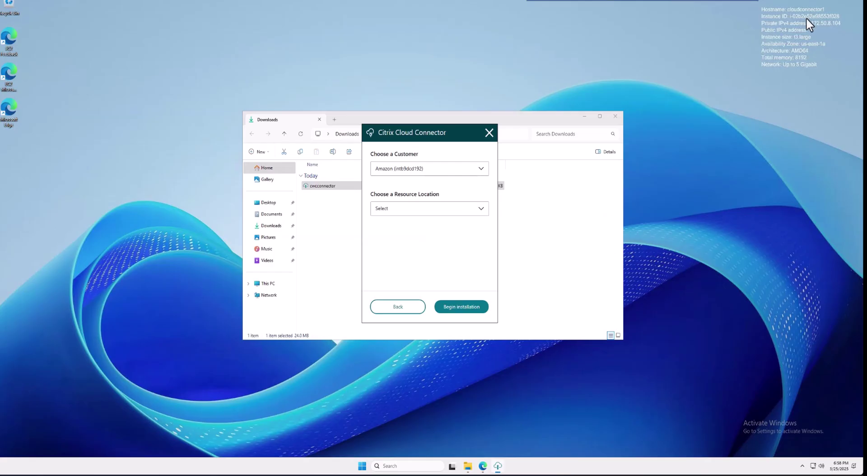
Step: Pick the customer and Demo Video Location, run the Cloud Connector installation, then close the installer
{"action": "left_click", "coordinate": [480, 171]}
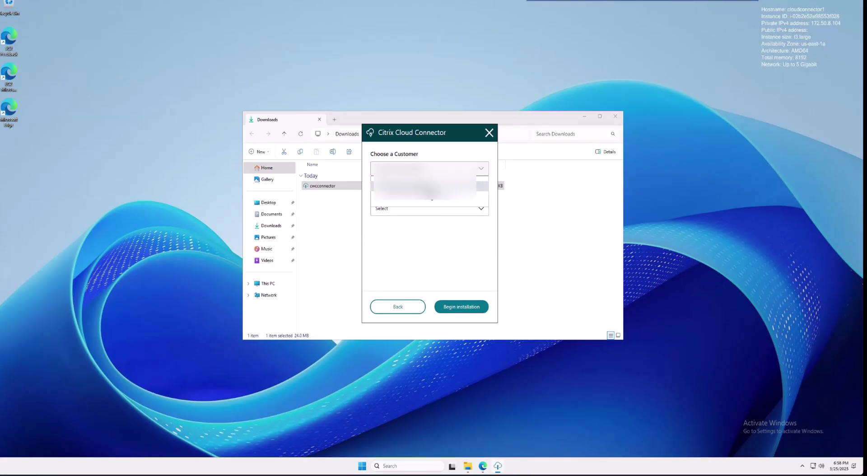
{"action": "left_click", "coordinate": [418, 211]}
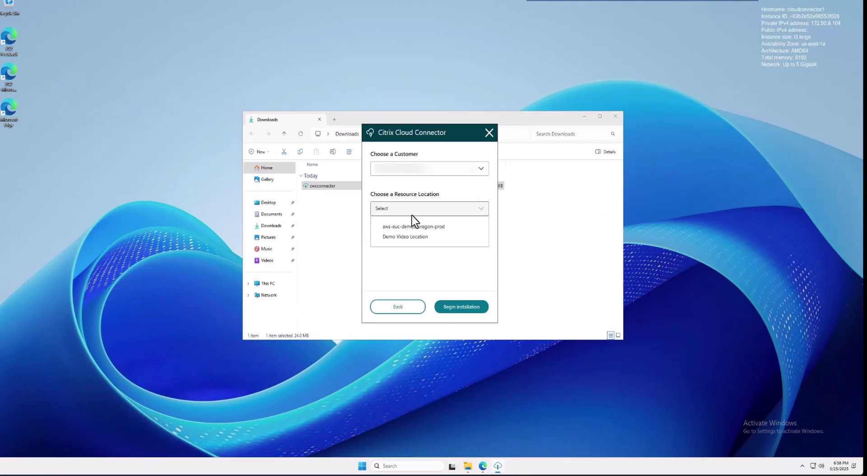
{"action": "left_click", "coordinate": [422, 238]}
{"action": "left_click", "coordinate": [459, 307]}
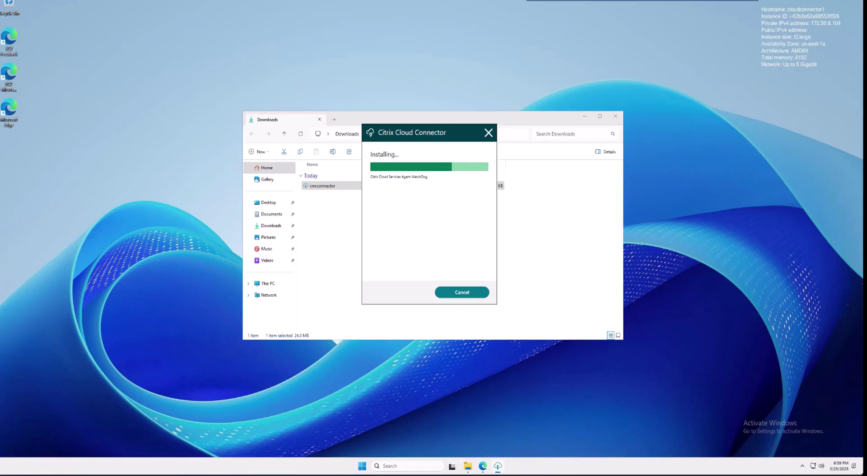
{"action": "left_click", "coordinate": [460, 292]}
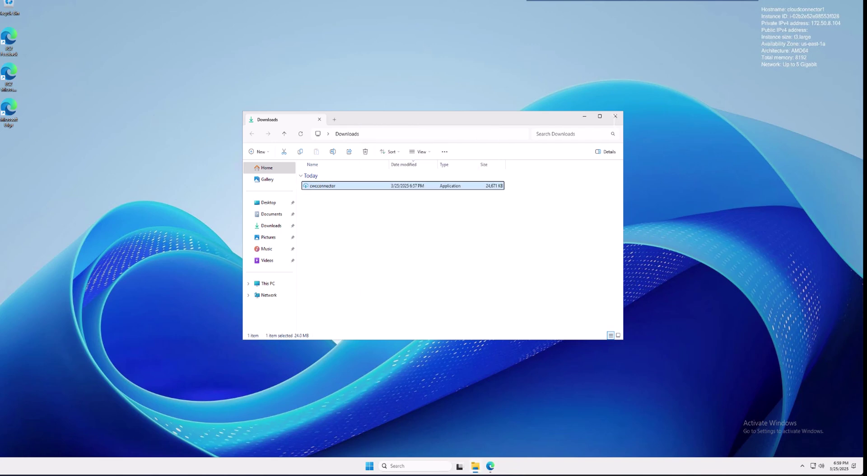
{"action": "left_click", "coordinate": [615, 116]}
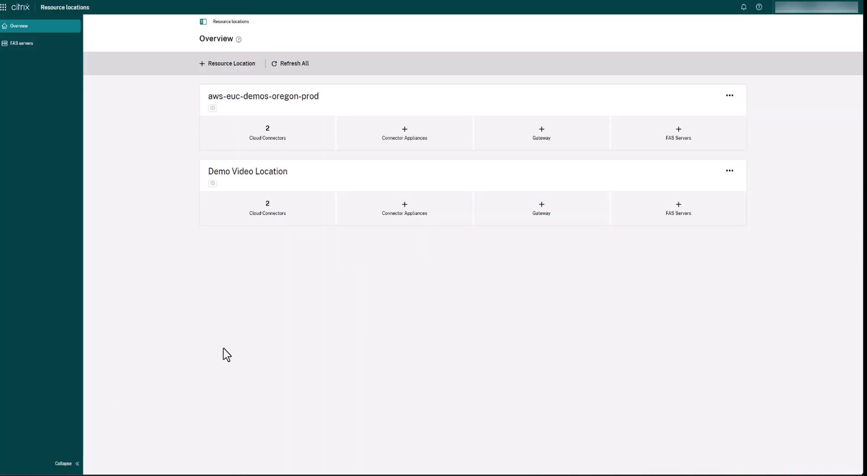
Step: Open the 2 Cloud Connectors tile under Demo Video Location on the Resource Locations page
{"action": "left_click", "coordinate": [286, 204]}
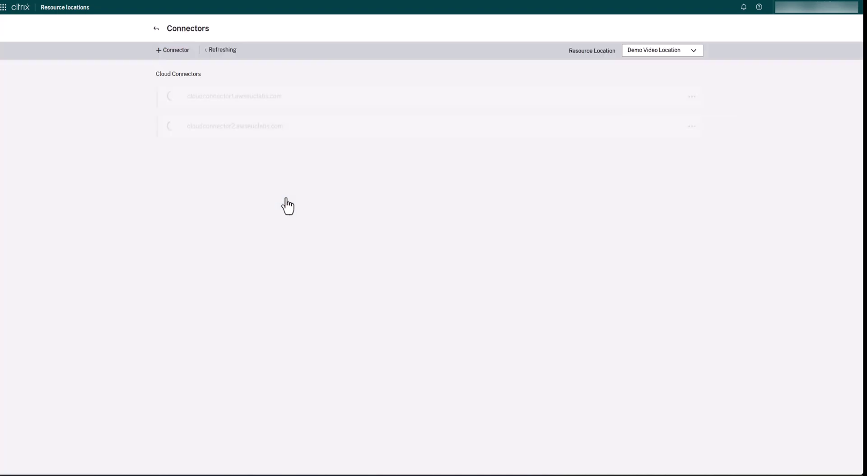